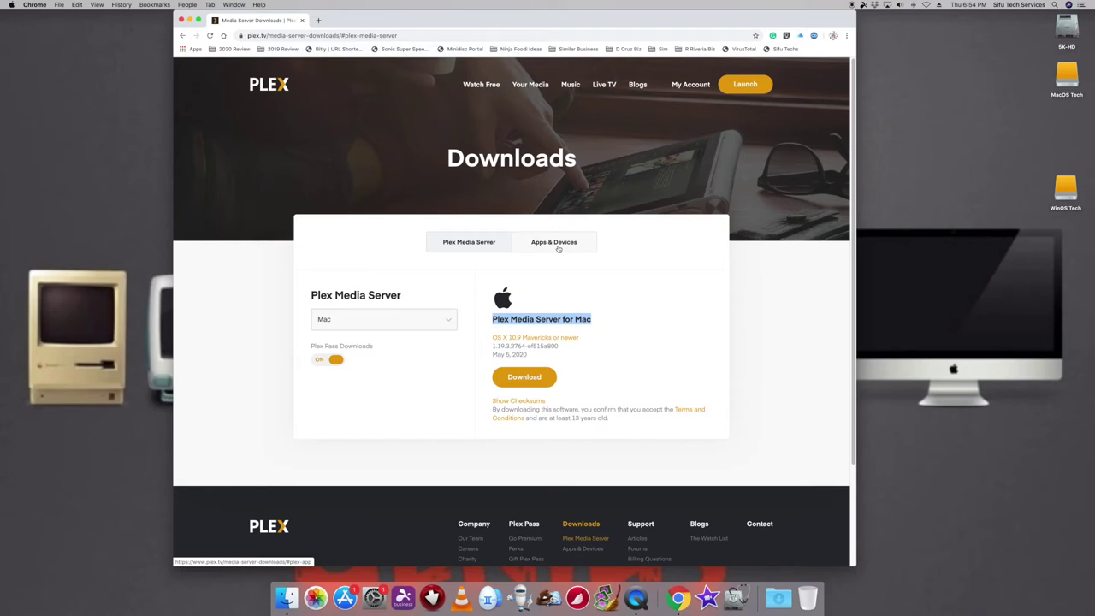
Step: Show the Apps & Devices downloads for Mac and look through the list of supported platforms
click(548, 245)
scroll(641, 383, down, 3)
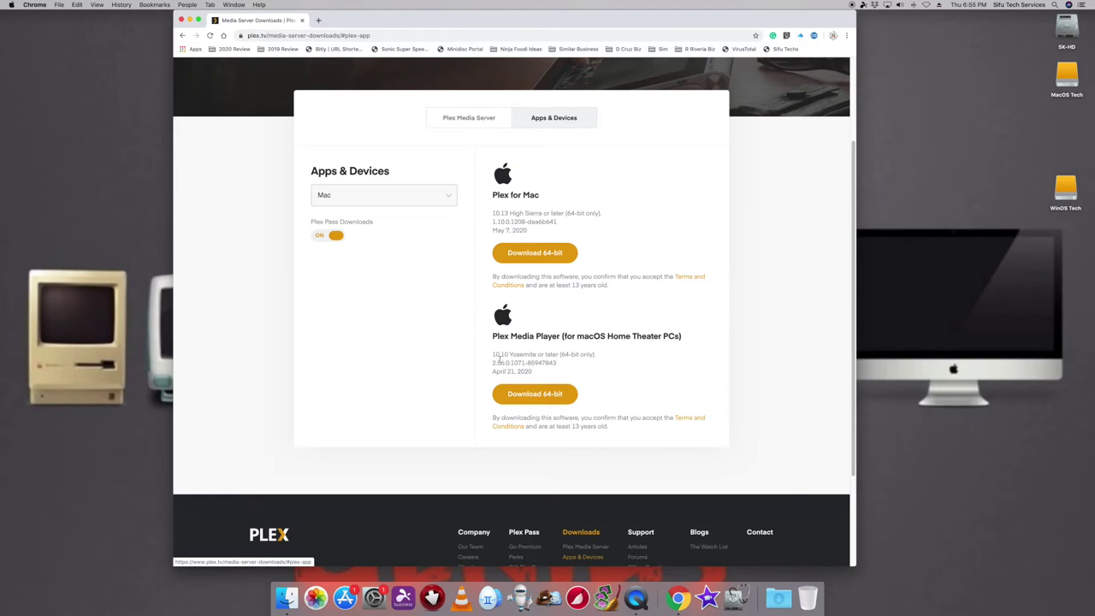
click(449, 195)
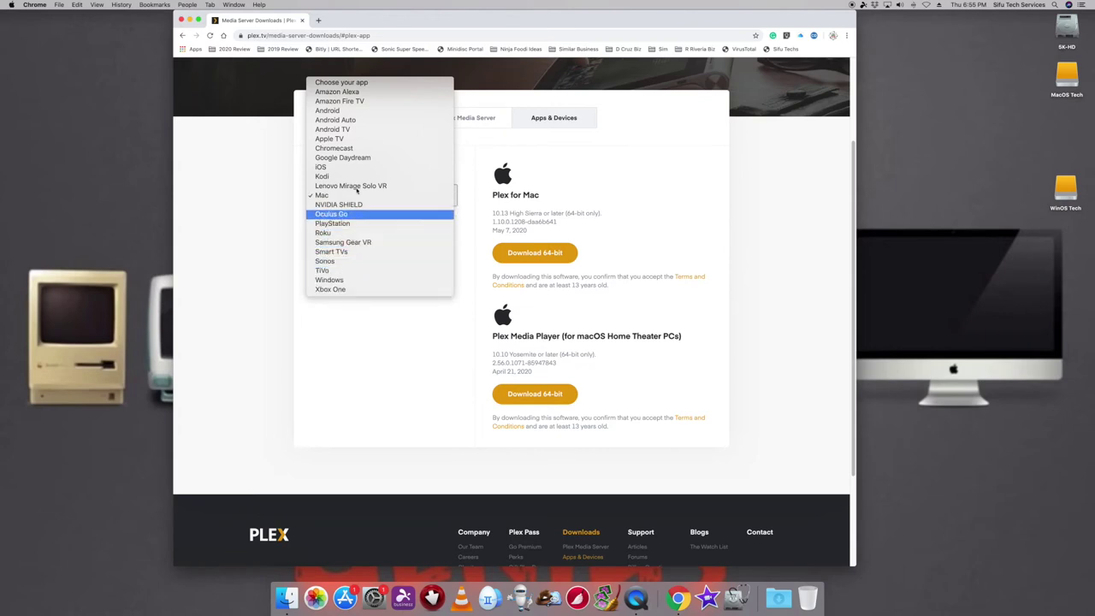
click(371, 390)
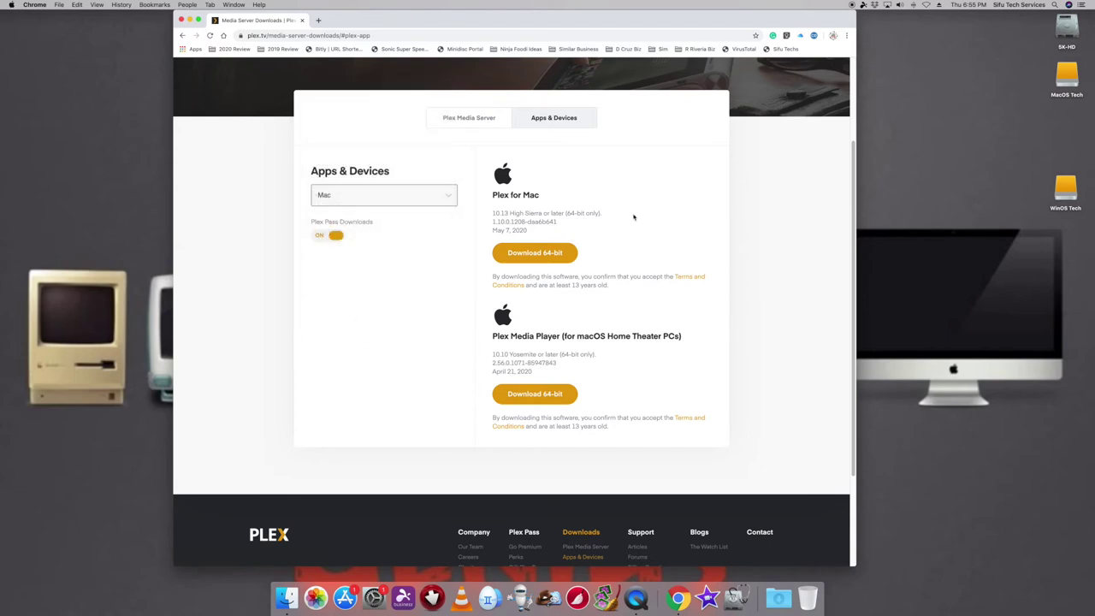
Step: Check the 64-bit requirements of both Mac apps and download the 64-bit Plex for Mac
drag(601, 213, 561, 215)
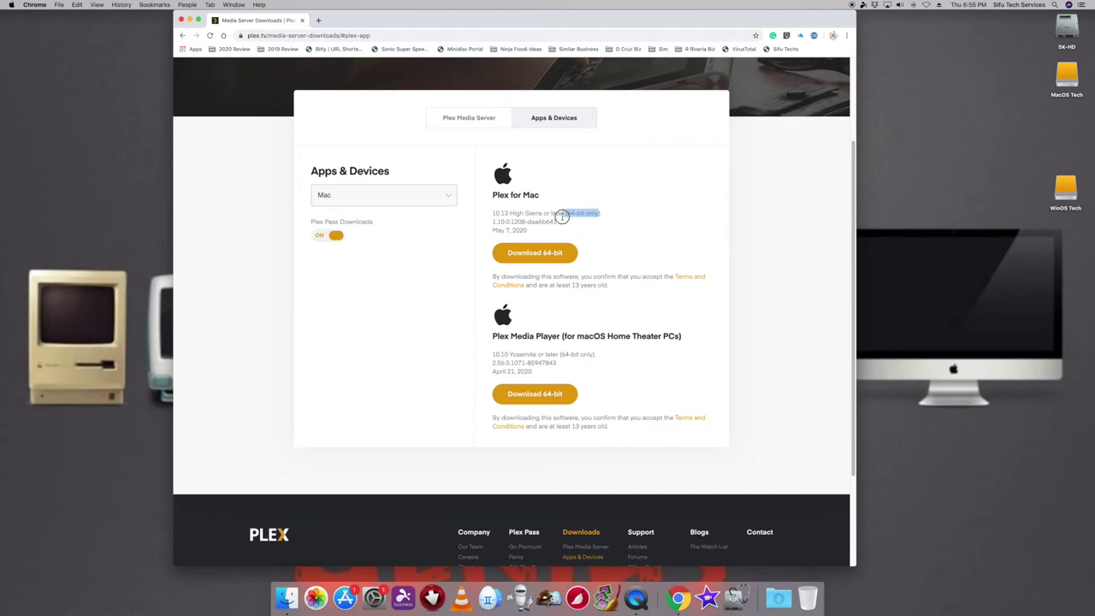
drag(593, 354, 558, 355)
drag(488, 202, 548, 203)
click(539, 252)
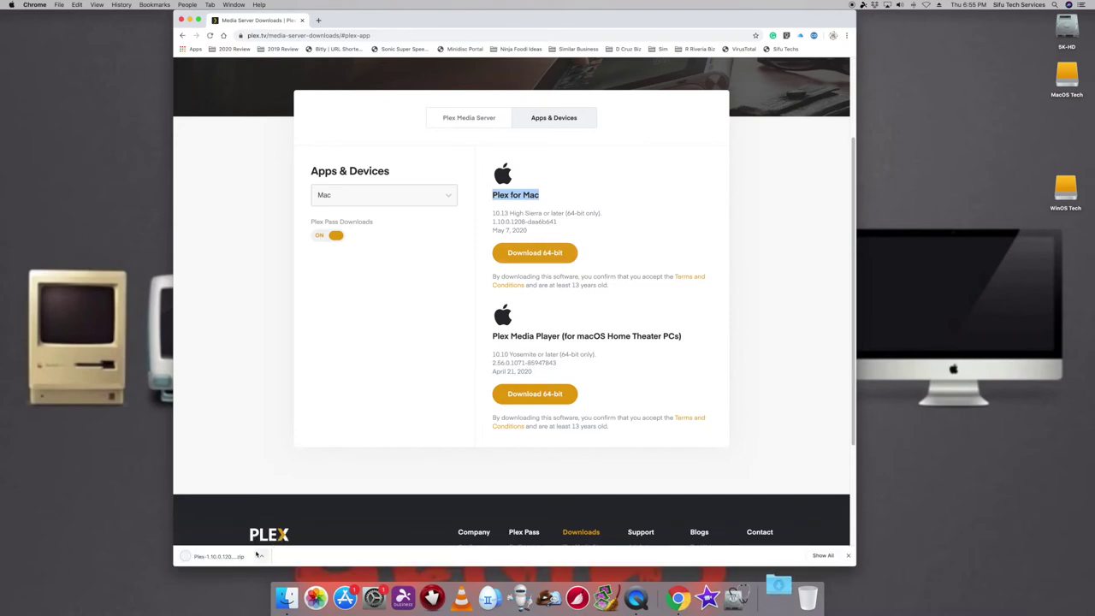
Step: Open the Downloads folder in Finder, minimize the browser window, and show the files as a list
click(776, 598)
click(780, 541)
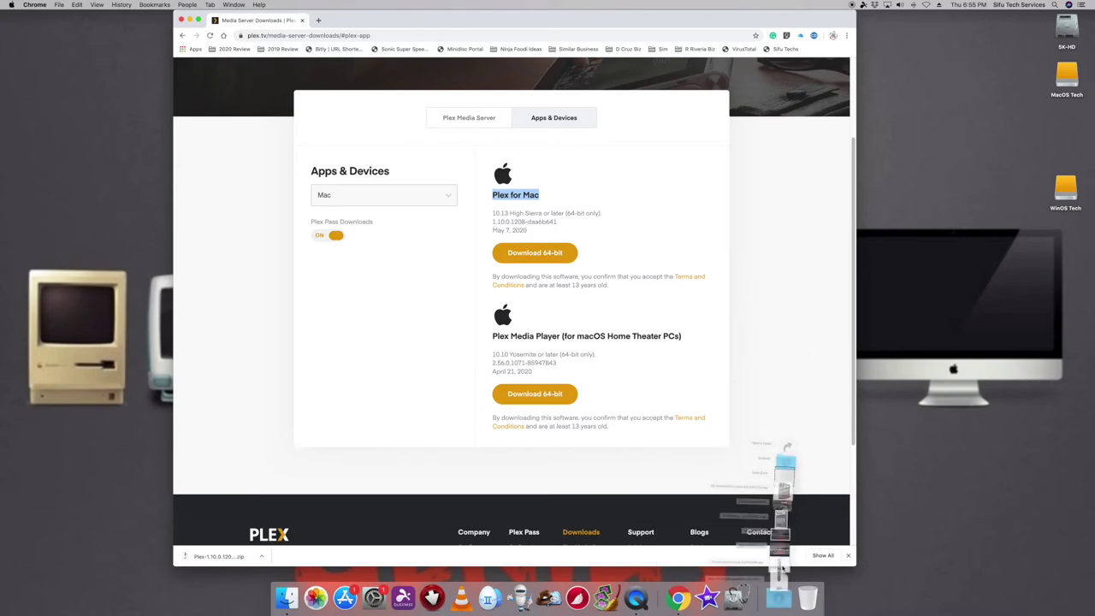
click(191, 19)
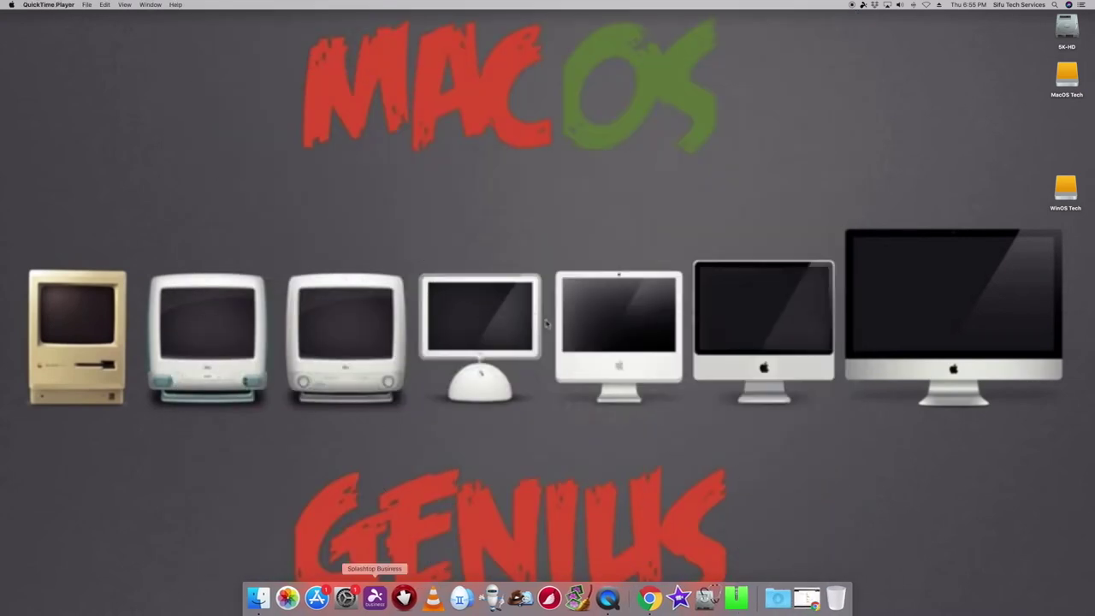
drag(830, 62, 454, 70)
click(482, 75)
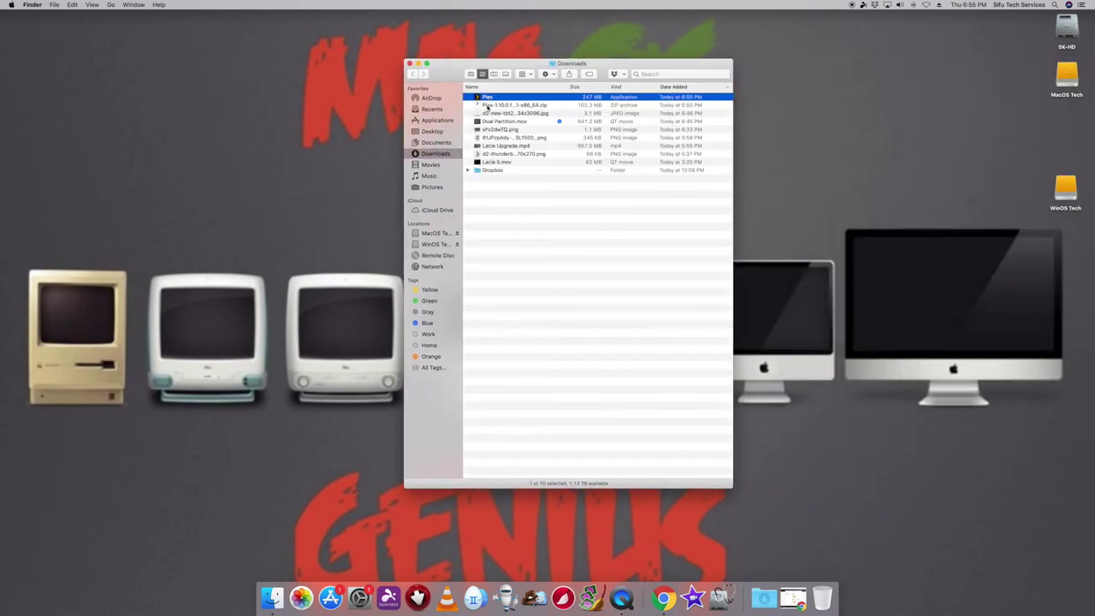
Step: Move the extracted Plex application from Downloads into the Applications folder and open that folder
click(508, 105)
click(487, 98)
drag(488, 98, 437, 124)
click(438, 121)
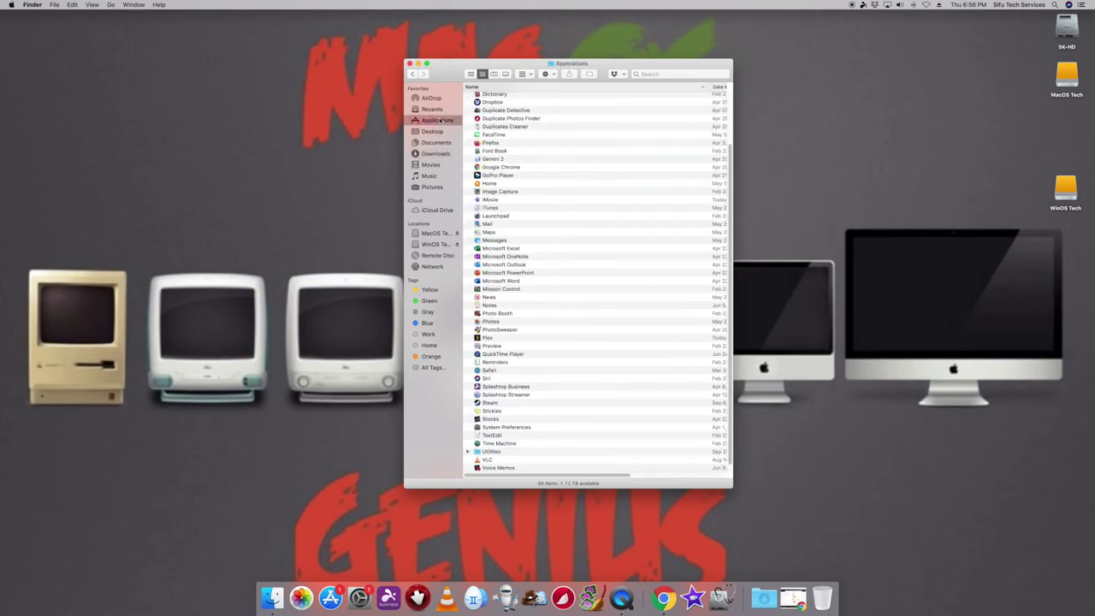
Step: Launch Plex from the Applications folder, close the Finder window, and allow the downloaded app to open
double_click(485, 338)
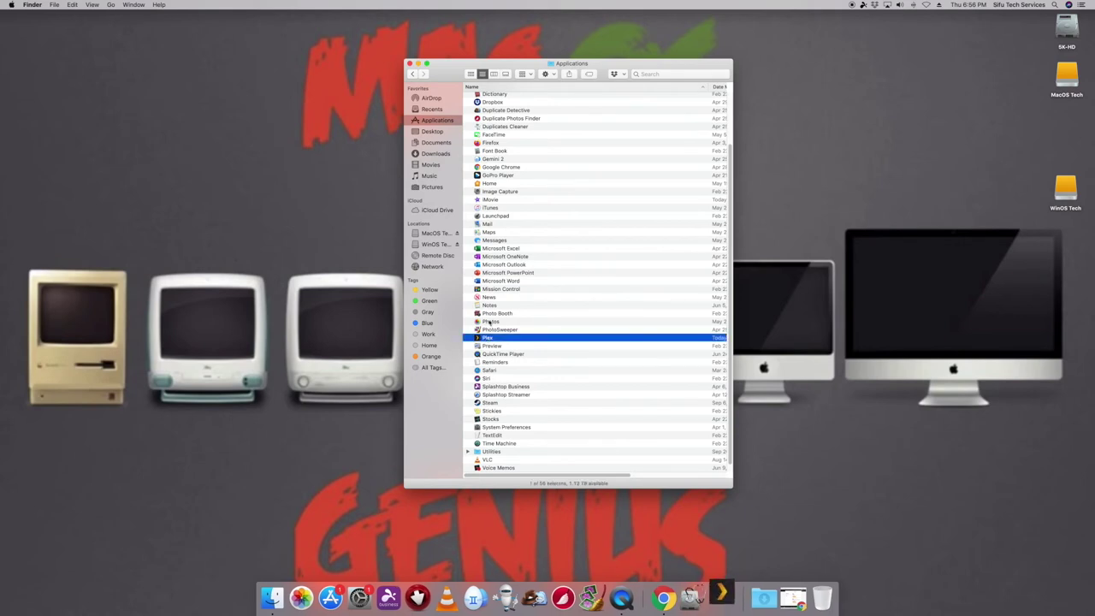
click(409, 65)
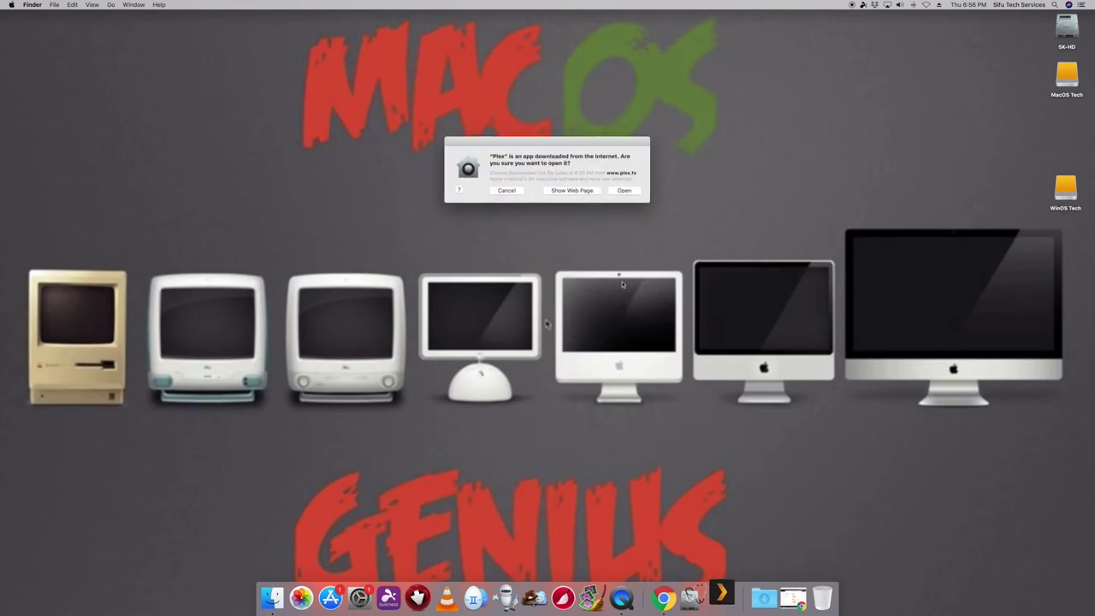
click(624, 191)
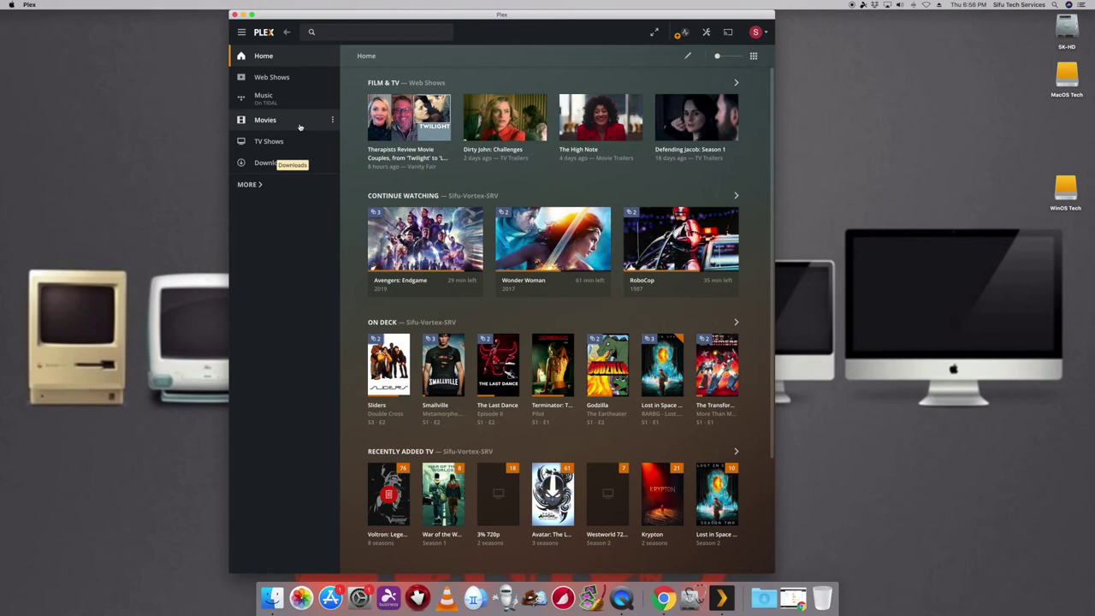
Step: Look over the options of the account menu and shift the Plex window aside on the desktop
click(760, 34)
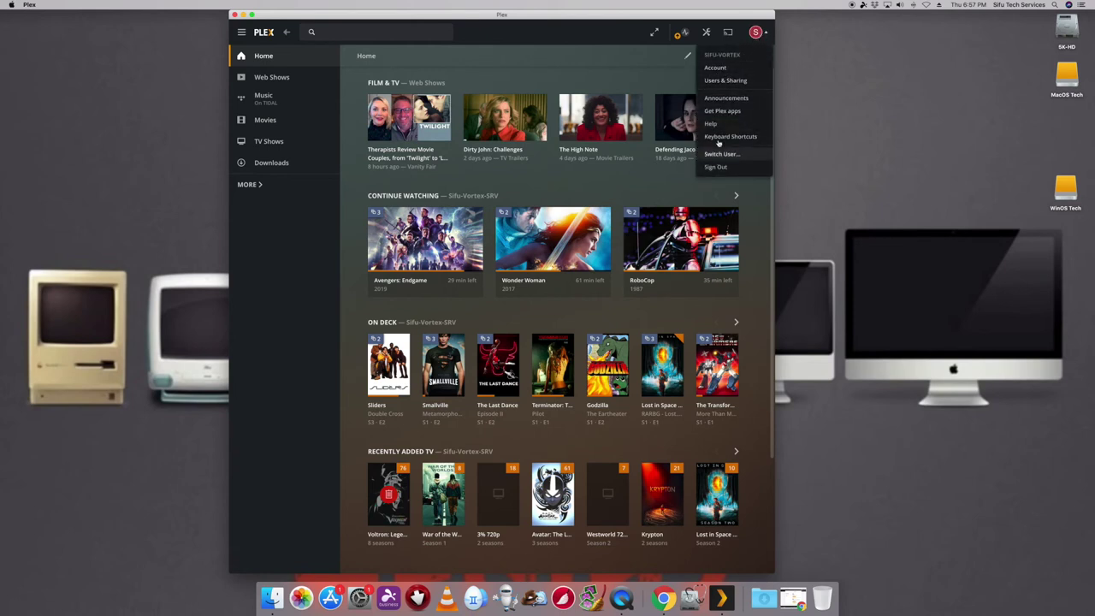
click(281, 269)
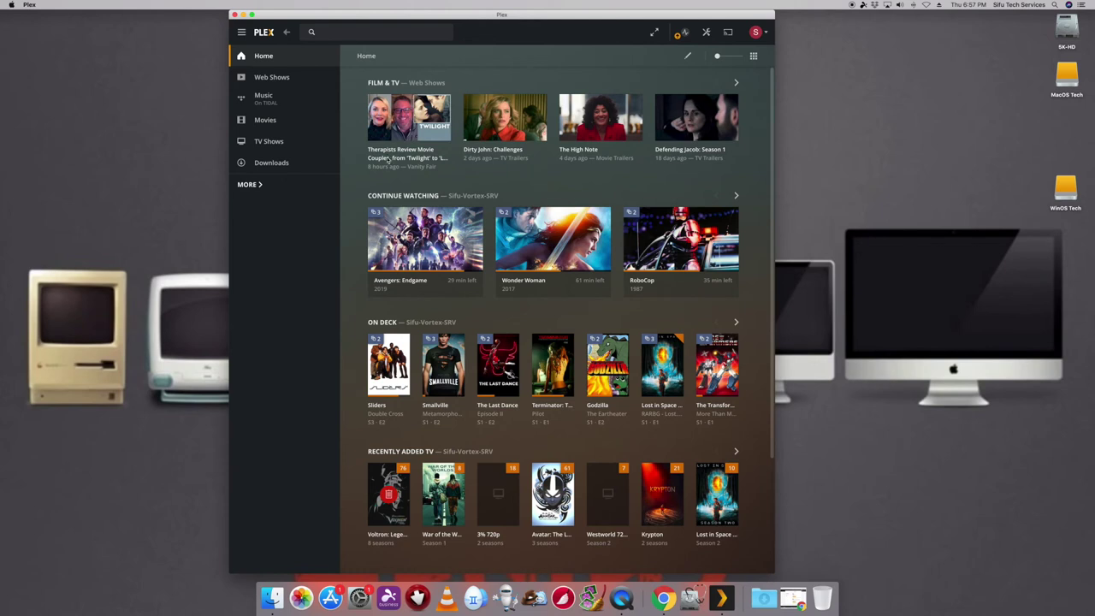
drag(548, 14, 482, 15)
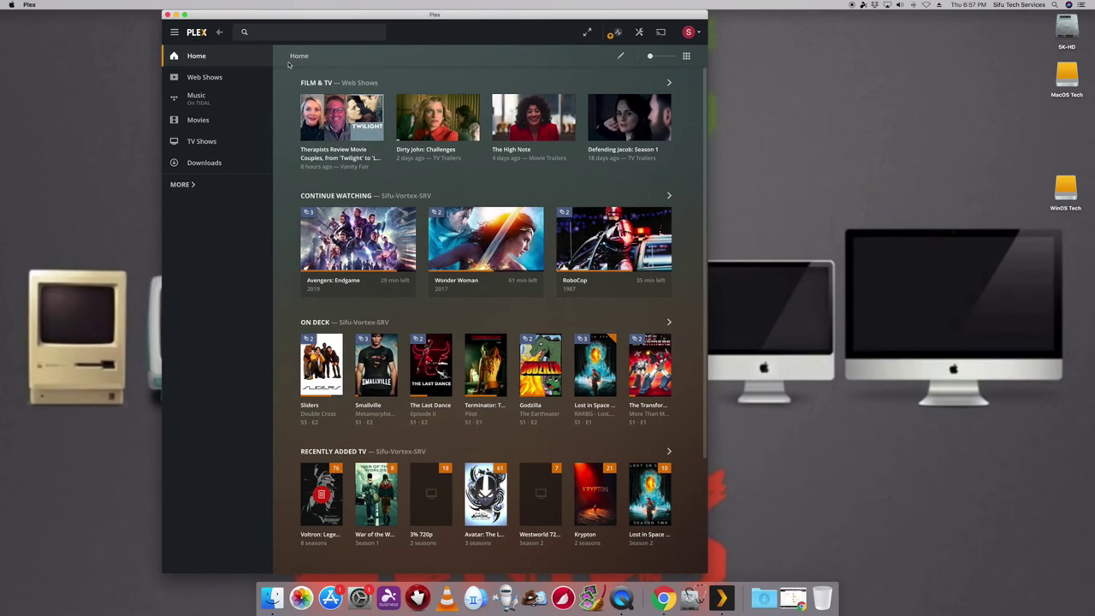
Step: Open Web Shows and look through the recommended categories, from Popular Shows down to Sports & Hobbies
click(201, 77)
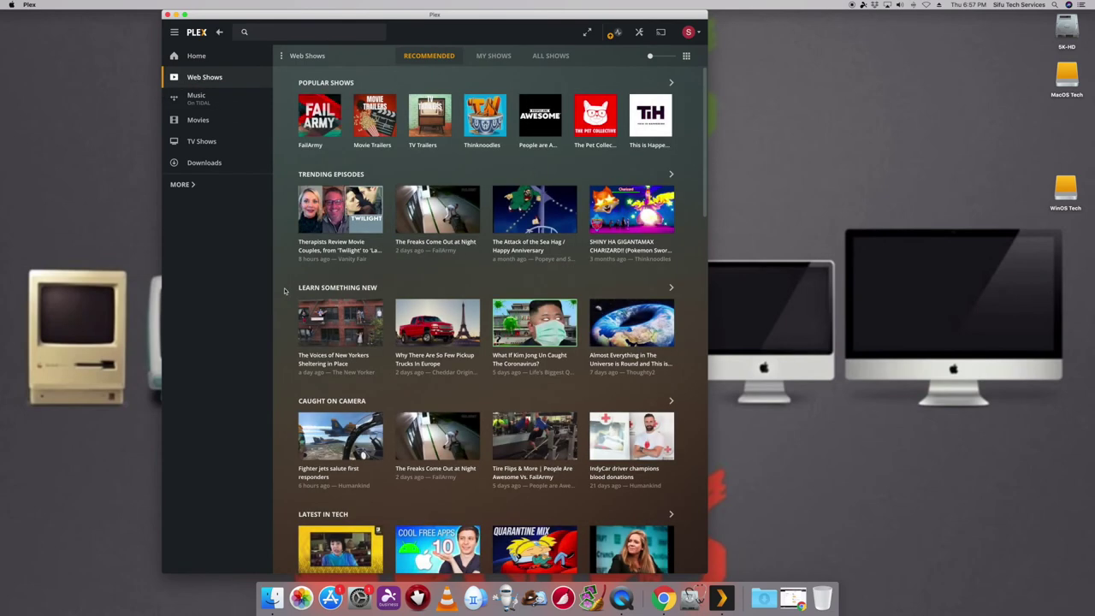
scroll(285, 291, down, 10)
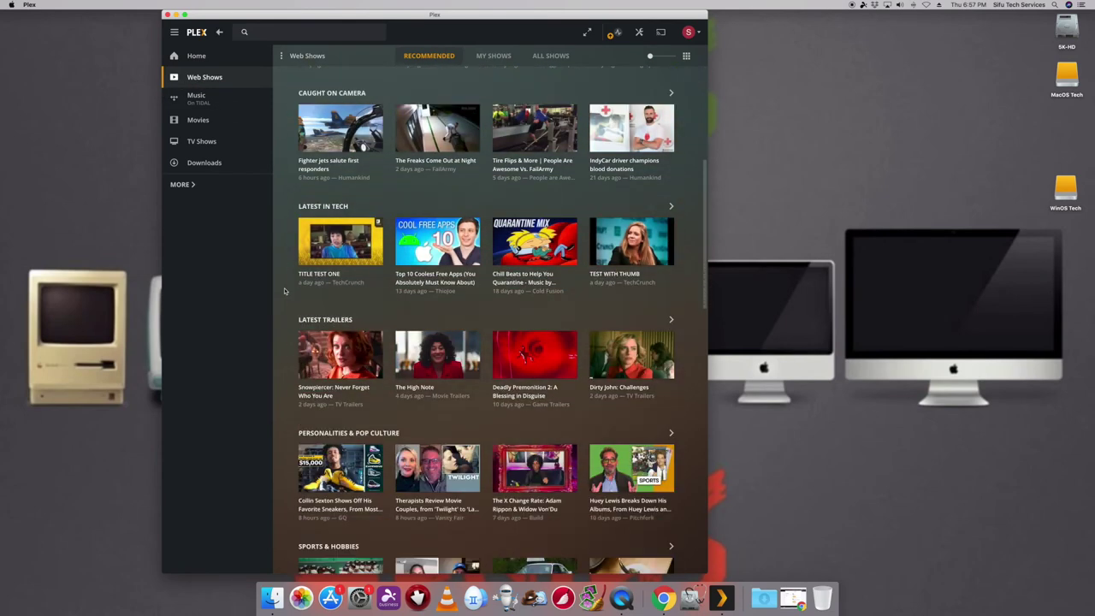
scroll(285, 290, down, 3)
scroll(285, 295, up, 4)
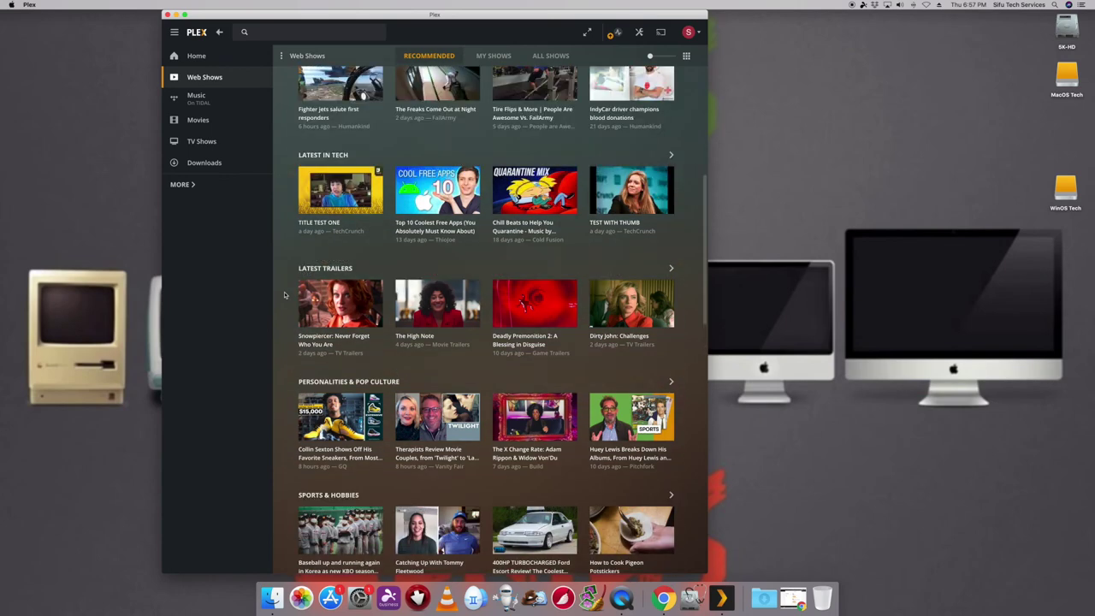
scroll(285, 296, down, 4)
scroll(285, 292, up, 3)
scroll(285, 291, up, 10)
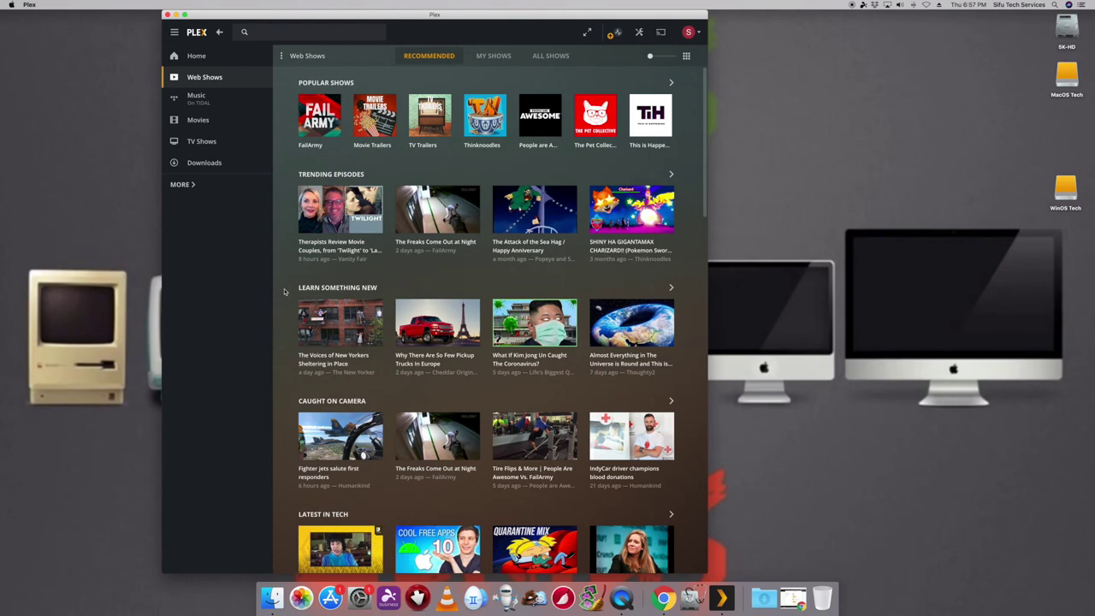
Step: Add Bloomberg from the full list of web shows to My Shows, view it there, and remove it again
click(496, 56)
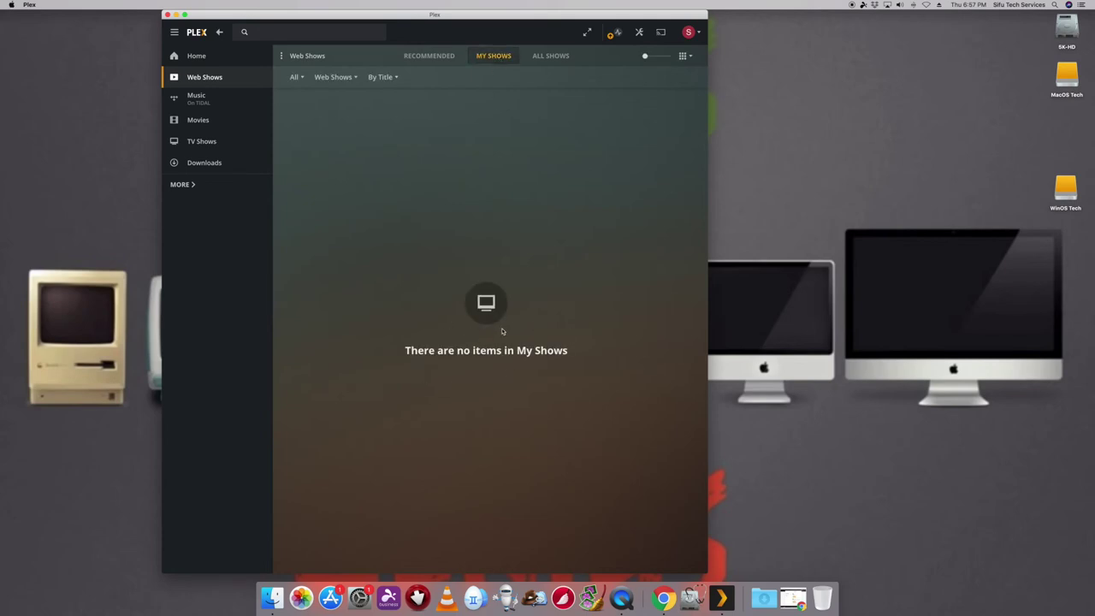
click(551, 55)
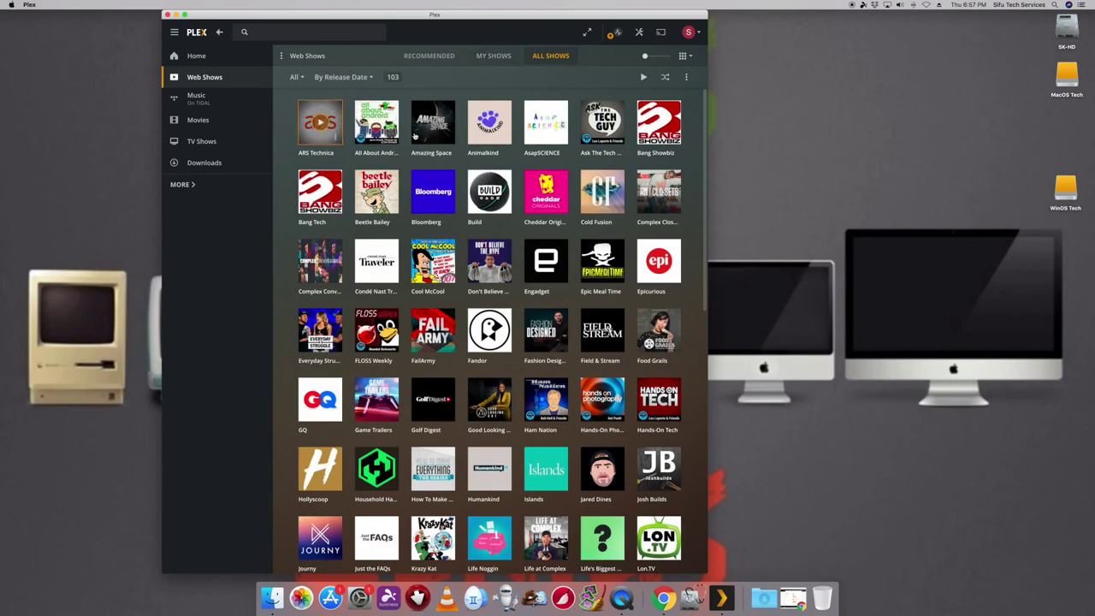
click(446, 208)
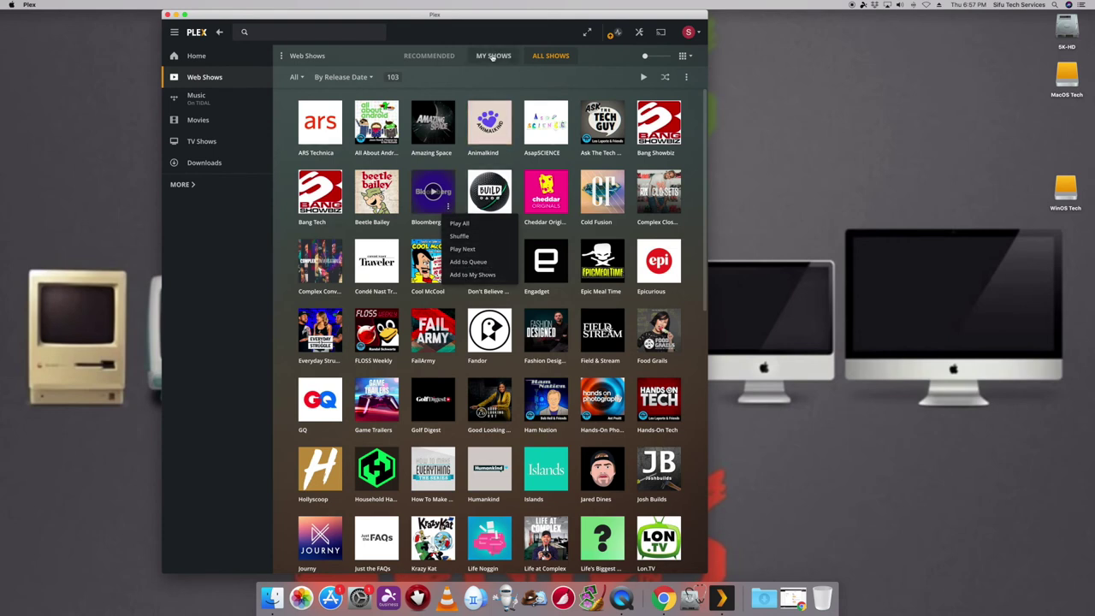
key(Escape)
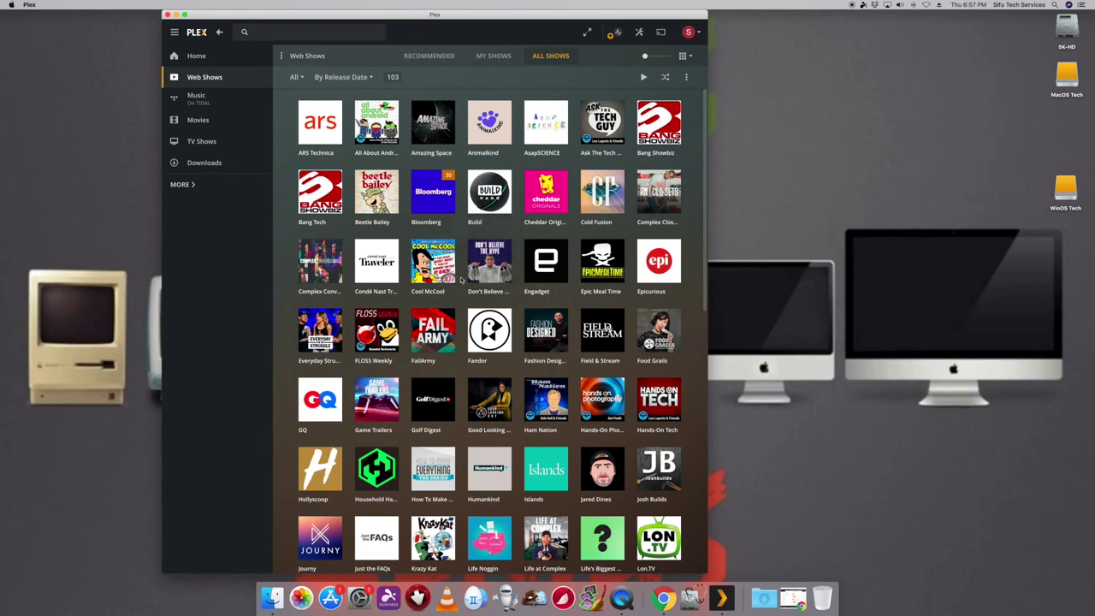
click(493, 57)
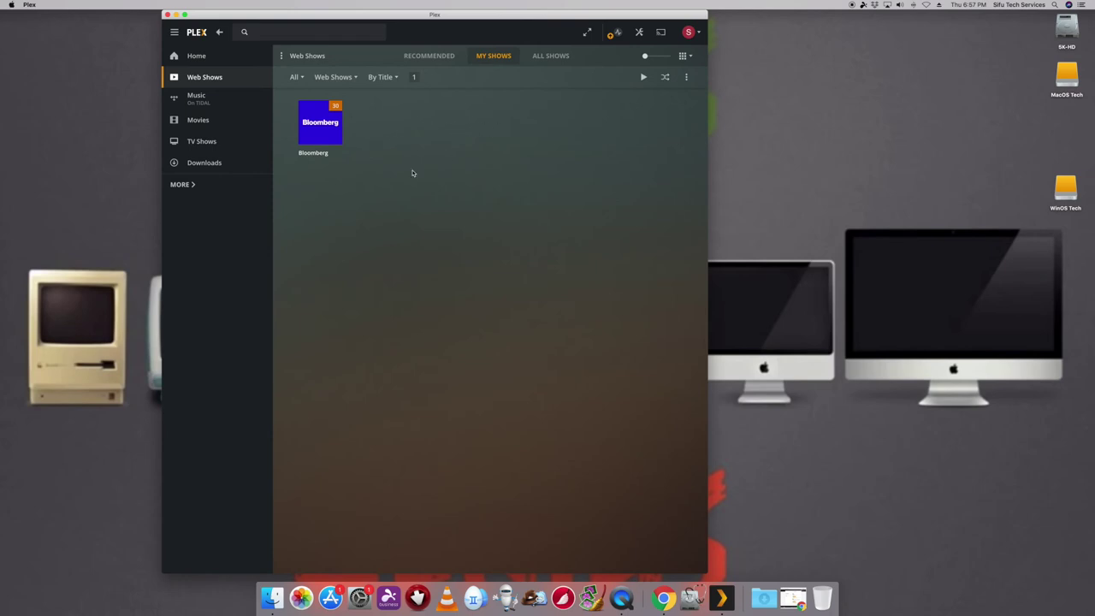
click(336, 138)
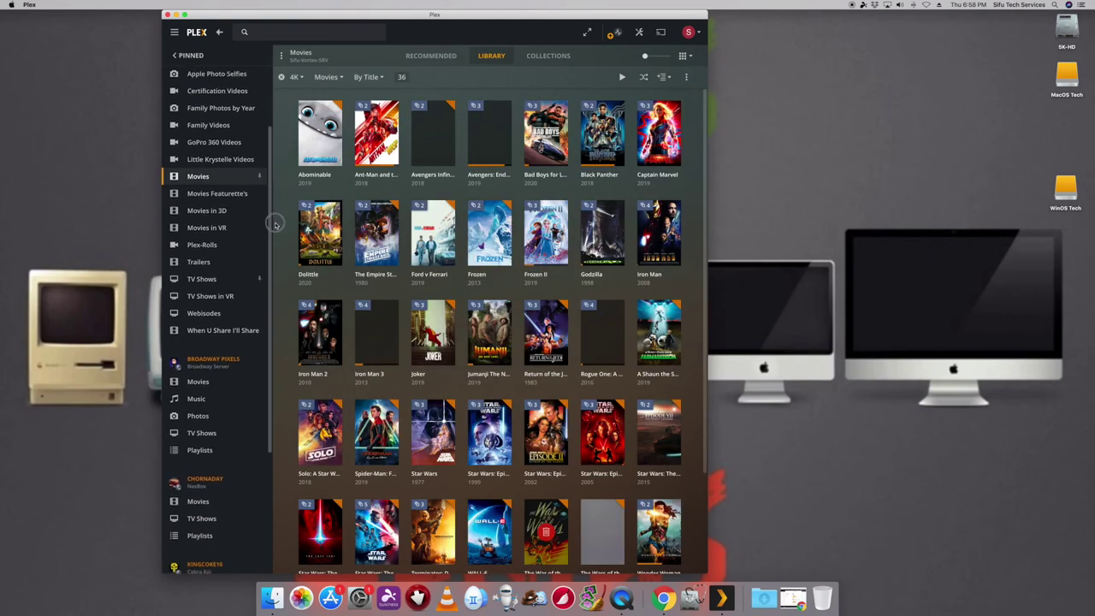
Step: Look through the libraries of all connected servers and open Web Shows in the Plex group
scroll(270, 404, down, 3)
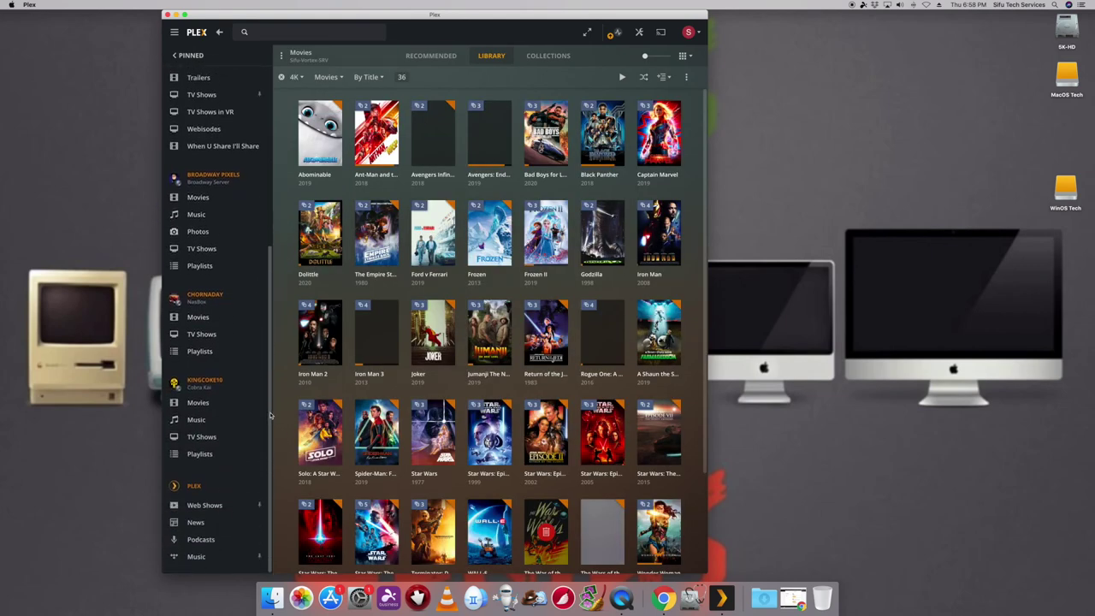
click(204, 506)
scroll(257, 428, down, 5)
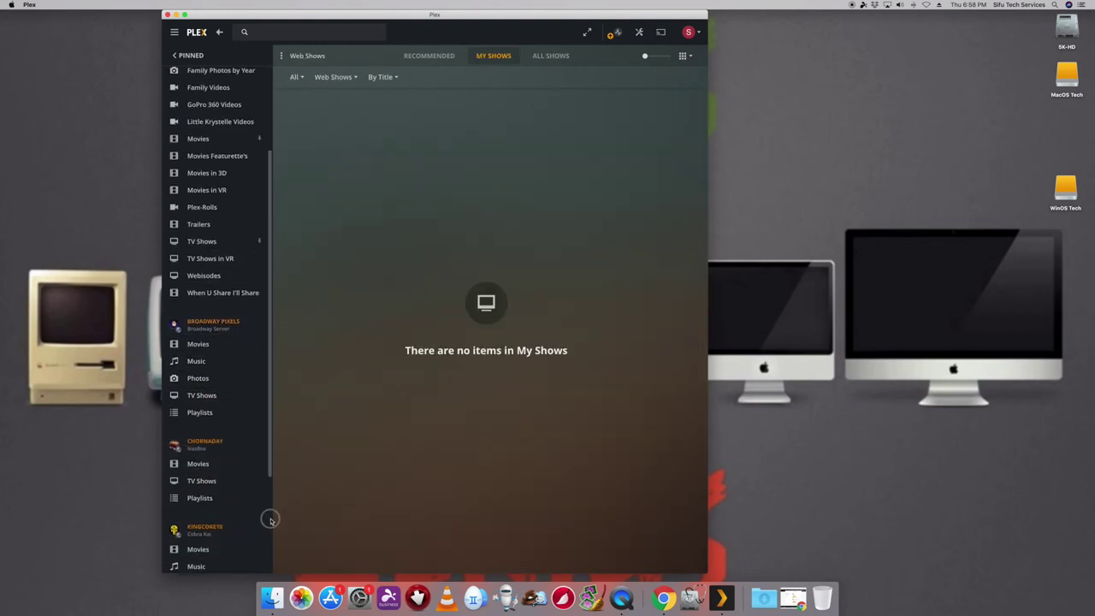
scroll(270, 517, down, 4)
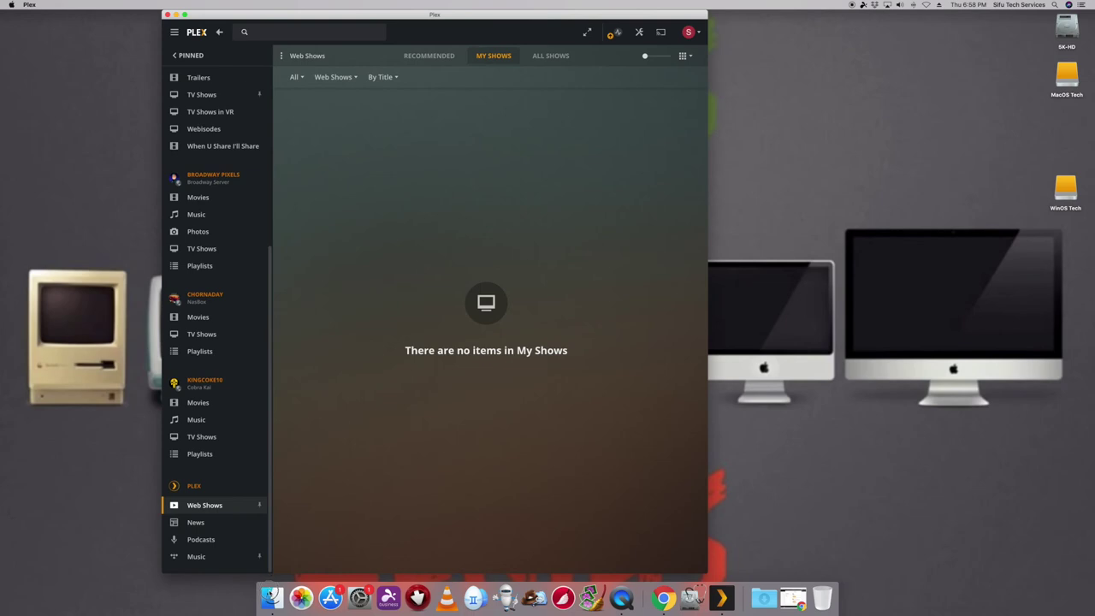
Step: Display all web shows and look through the whole list from ARS Technica to iOS Today
click(545, 56)
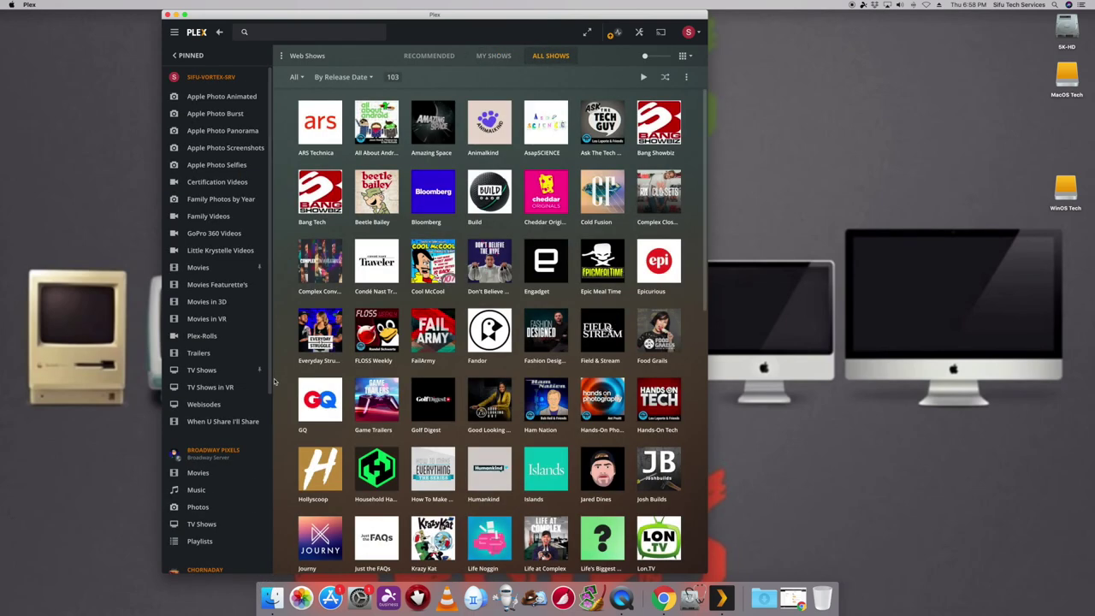
scroll(275, 382, down, 5)
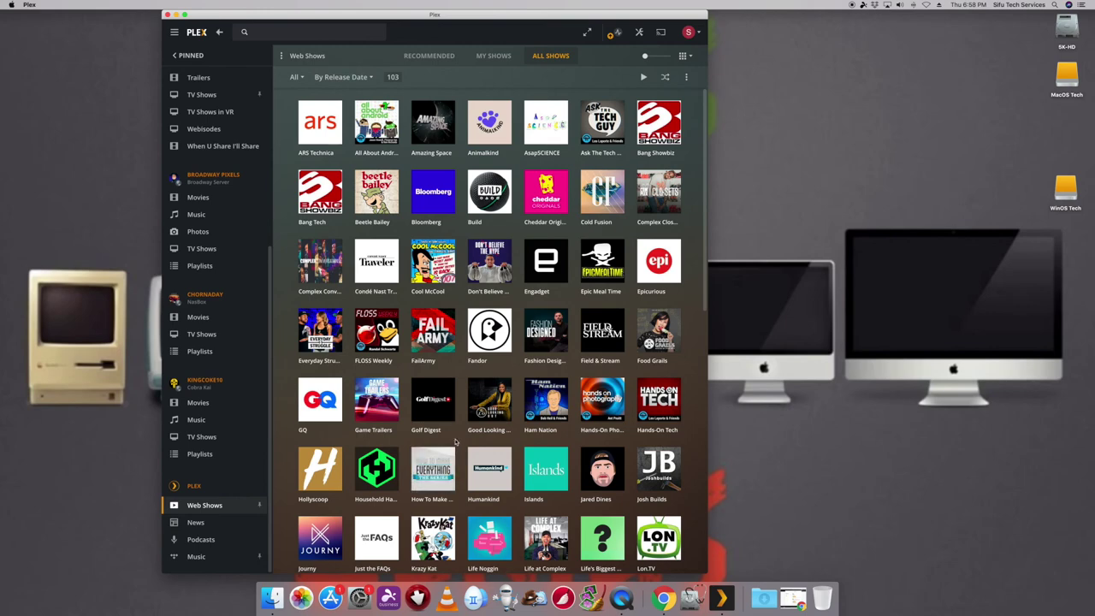
scroll(454, 454, down, 5)
scroll(458, 440, down, 6)
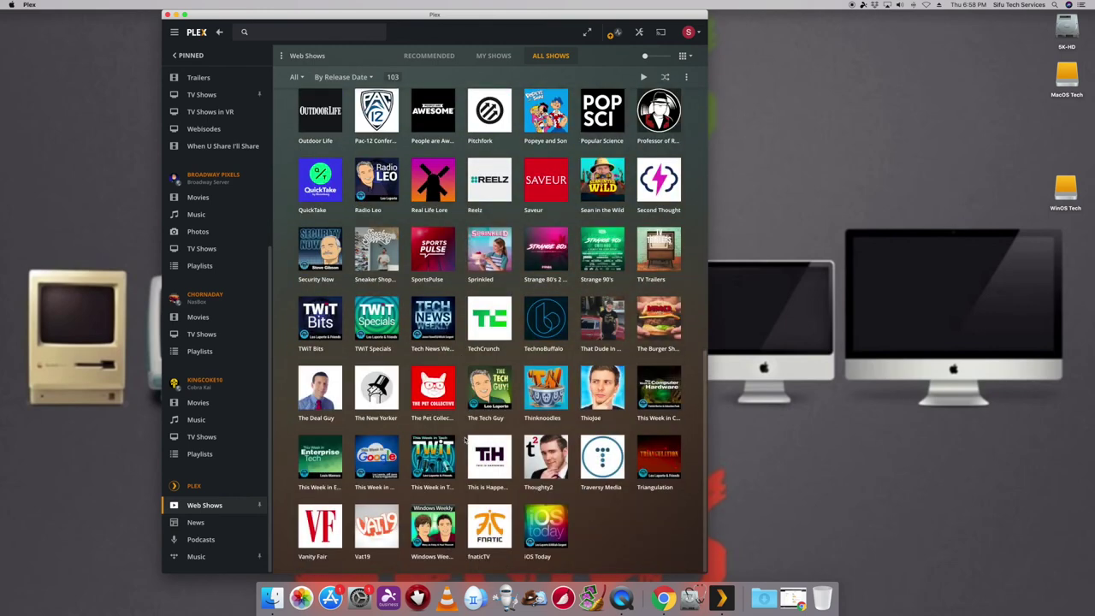
scroll(466, 440, up, 9)
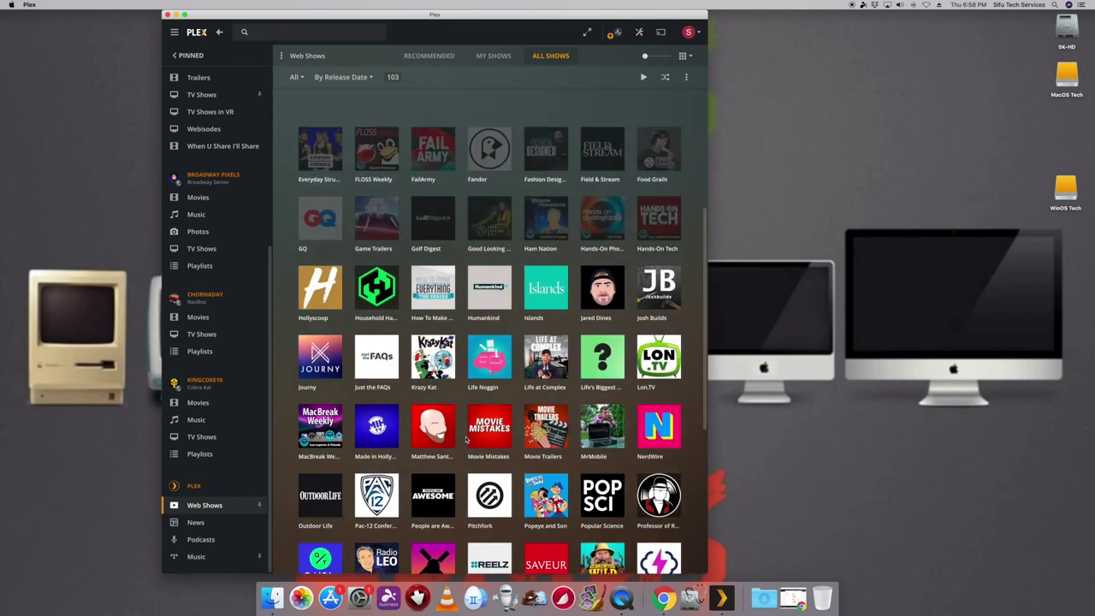
scroll(465, 439, up, 2)
scroll(266, 494, up, 2)
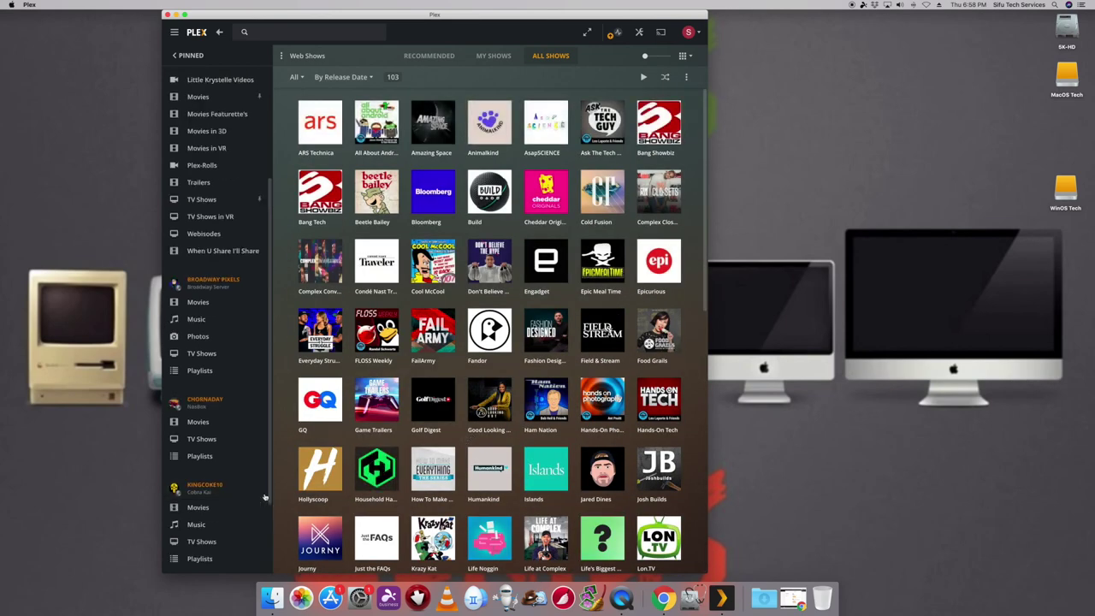
Step: Open the News section in the Plex group of libraries
scroll(272, 494, down, 2)
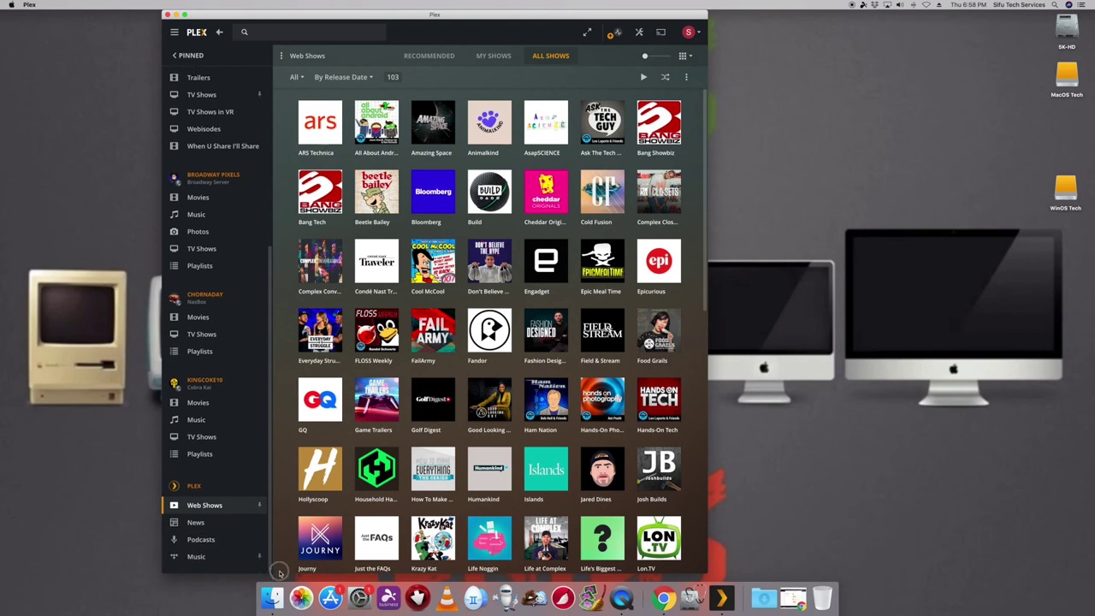
click(214, 522)
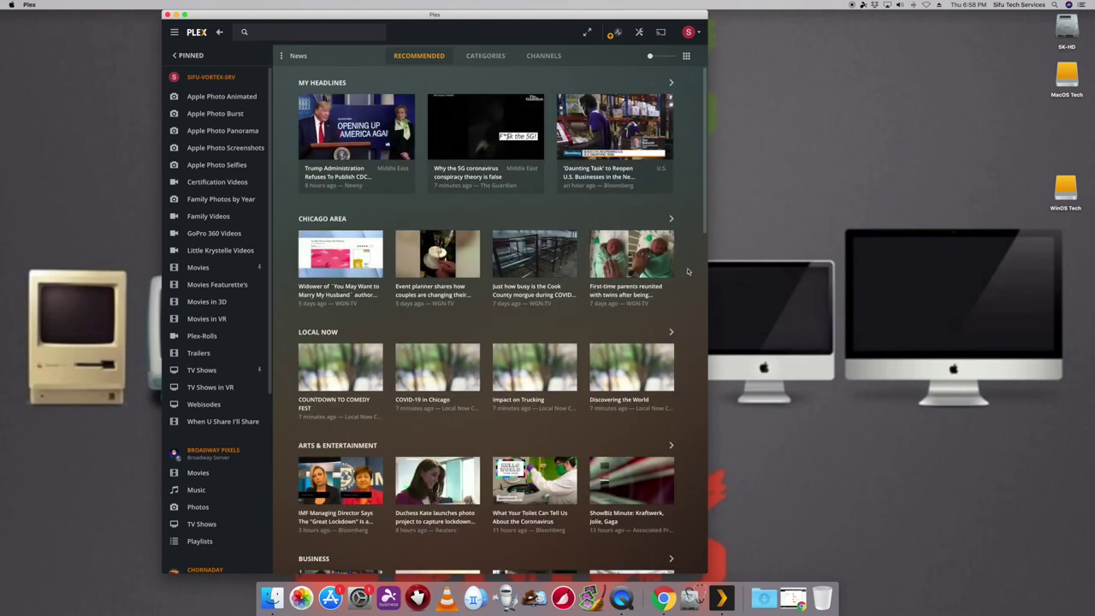
Step: Open the Podcasts section in the Plex group and look through its recommended, popular, comedy and news podcasts
drag(707, 218, 707, 229)
scroll(707, 228, up, 1)
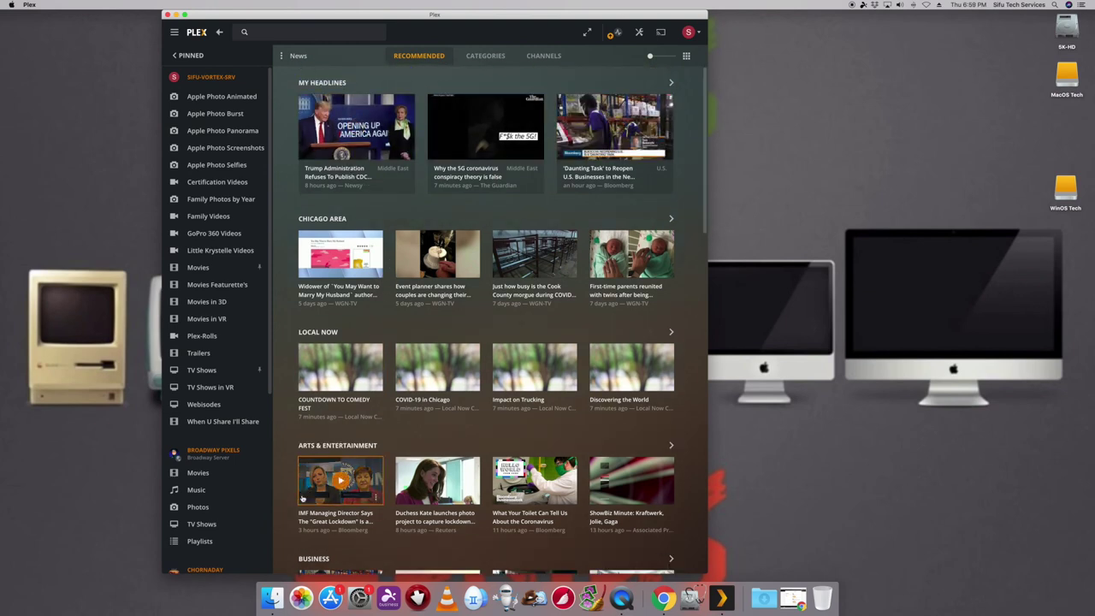
scroll(270, 386, down, 8)
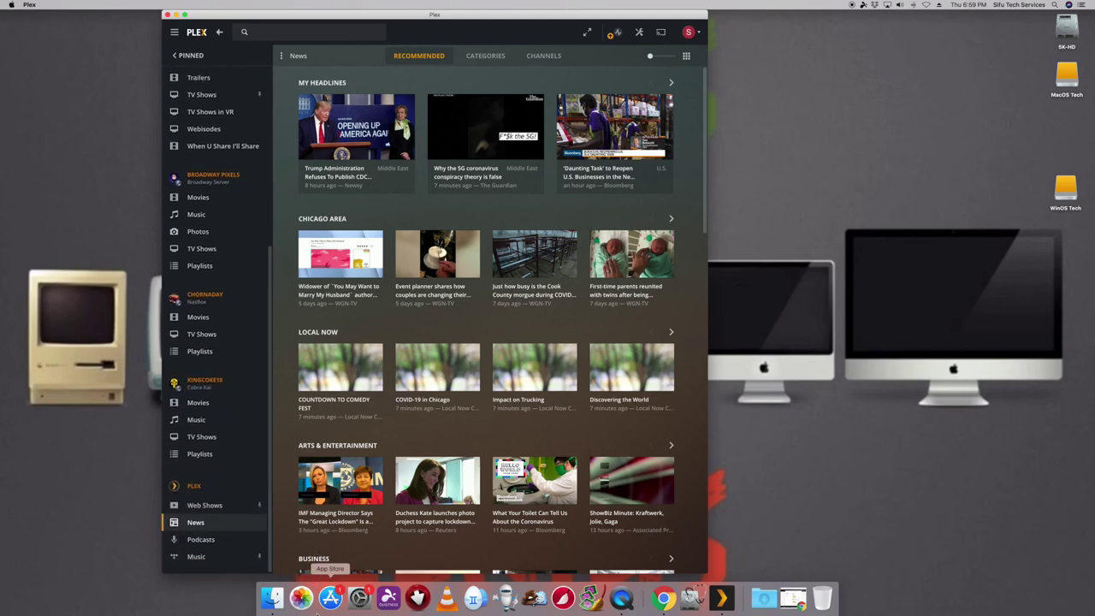
click(205, 538)
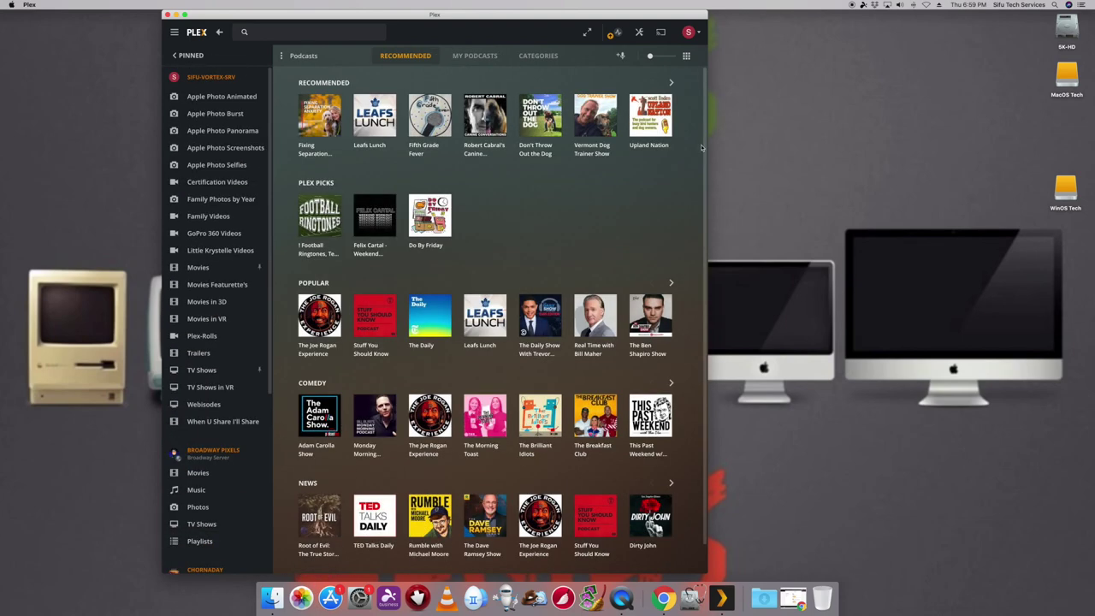
scroll(703, 256, down, 2)
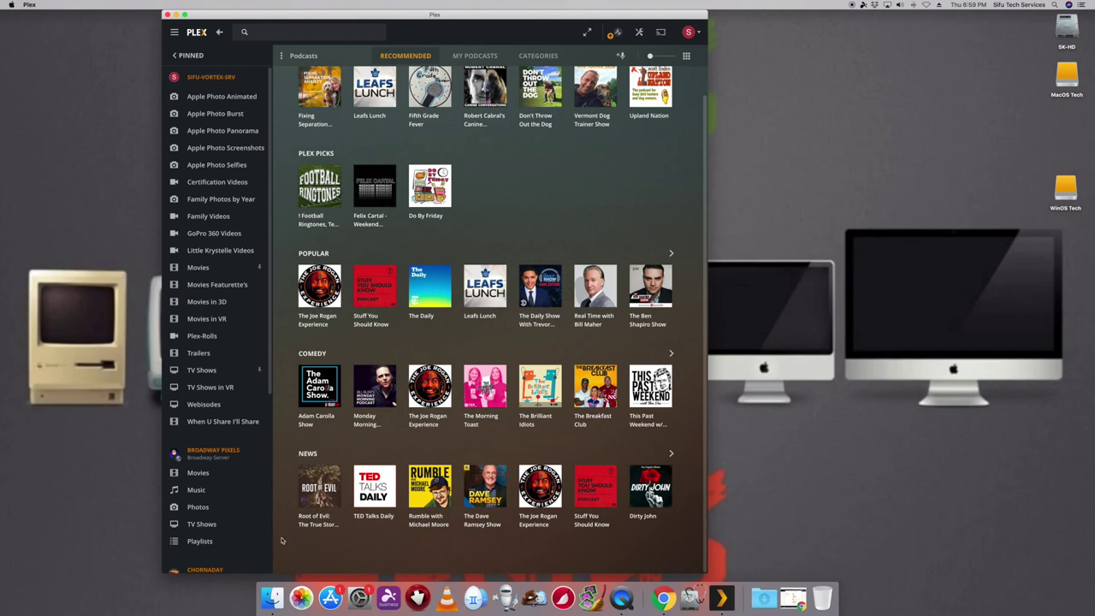
Step: Open the TIDAL Music section in the Plex group and look through its recommended playlists, albums, tracks and shows
scroll(272, 408, down, 8)
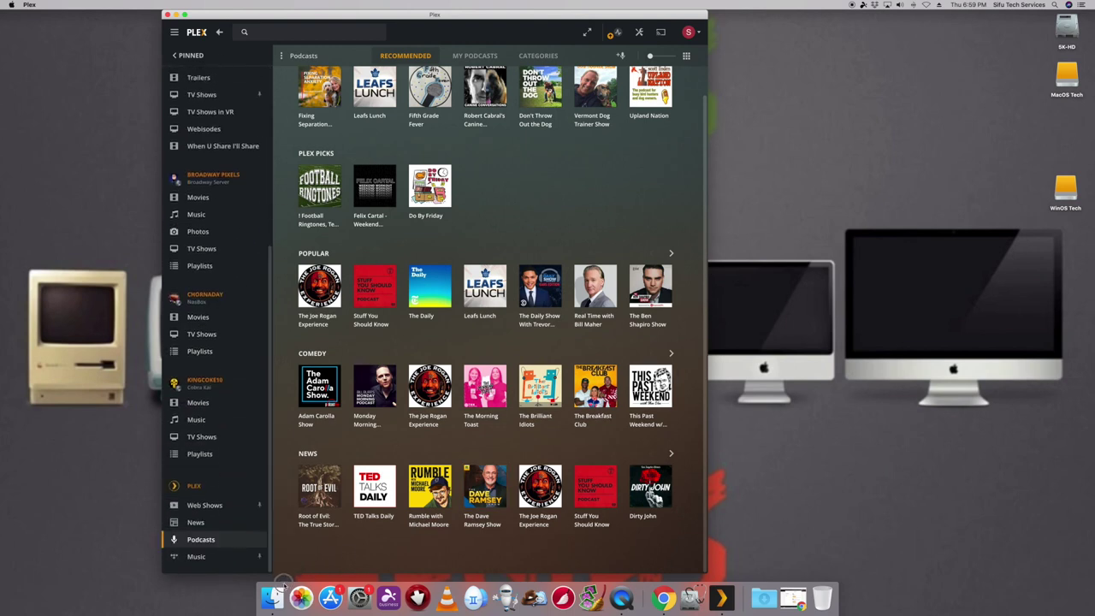
click(196, 556)
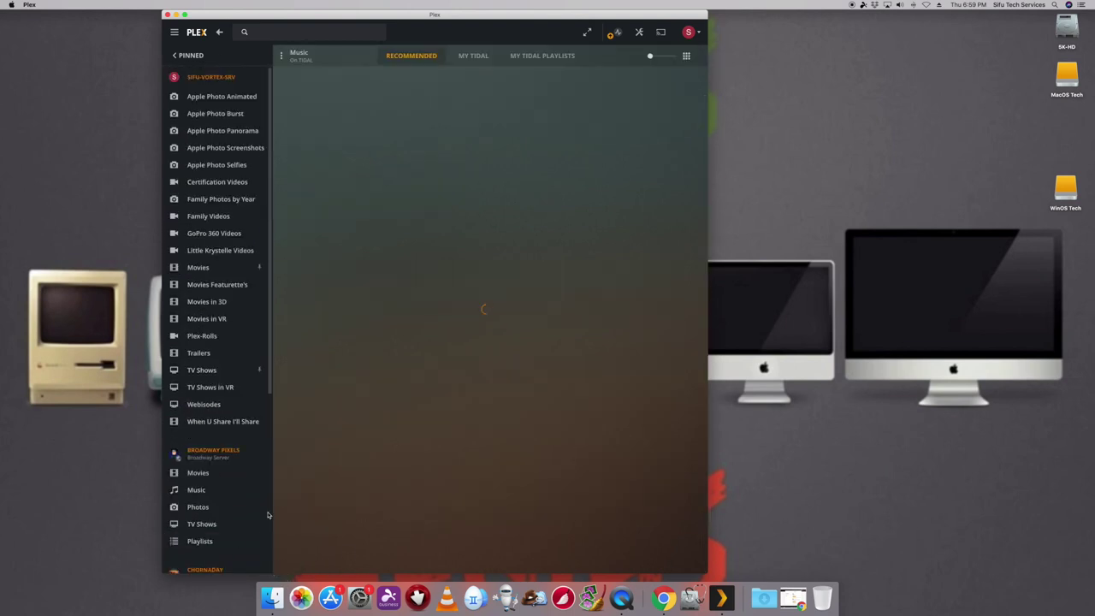
scroll(274, 372, down, 8)
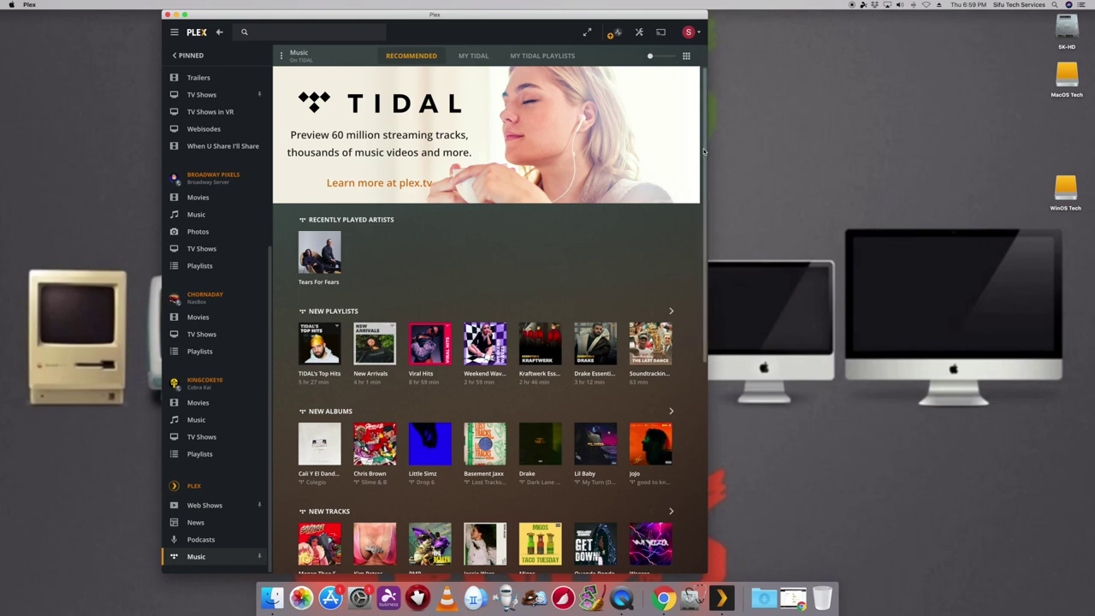
scroll(698, 159, down, 2)
scroll(710, 259, down, 8)
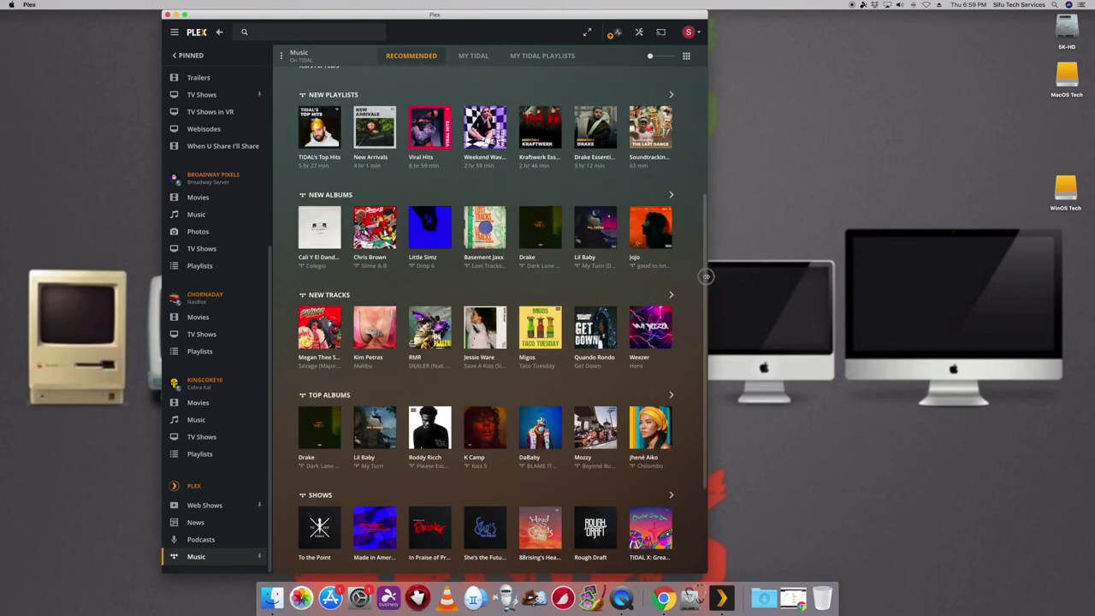
scroll(696, 368, up, 2)
scroll(693, 102, up, 8)
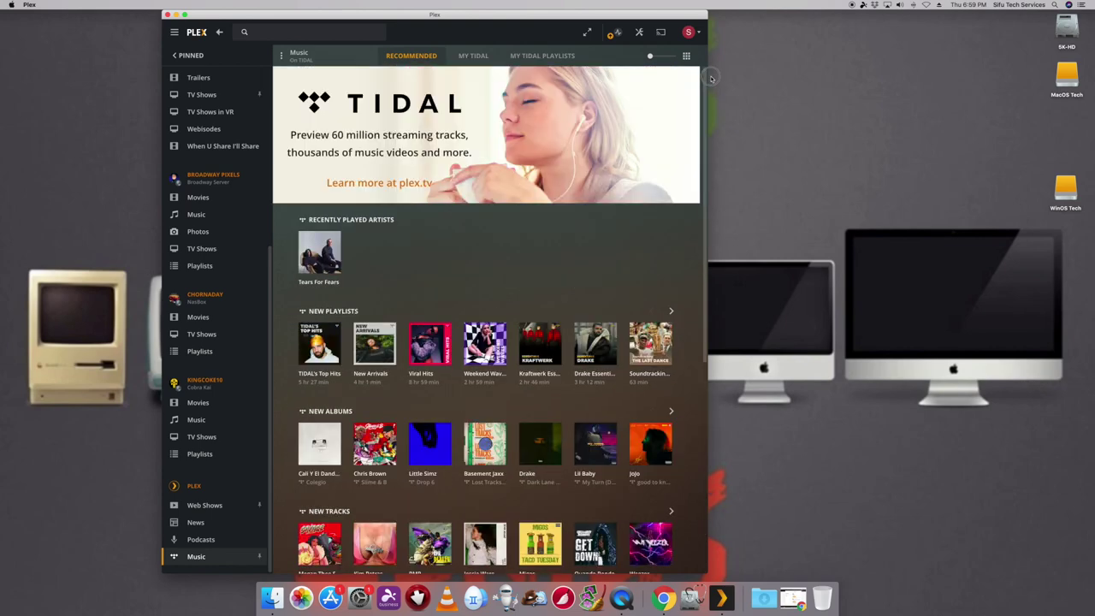